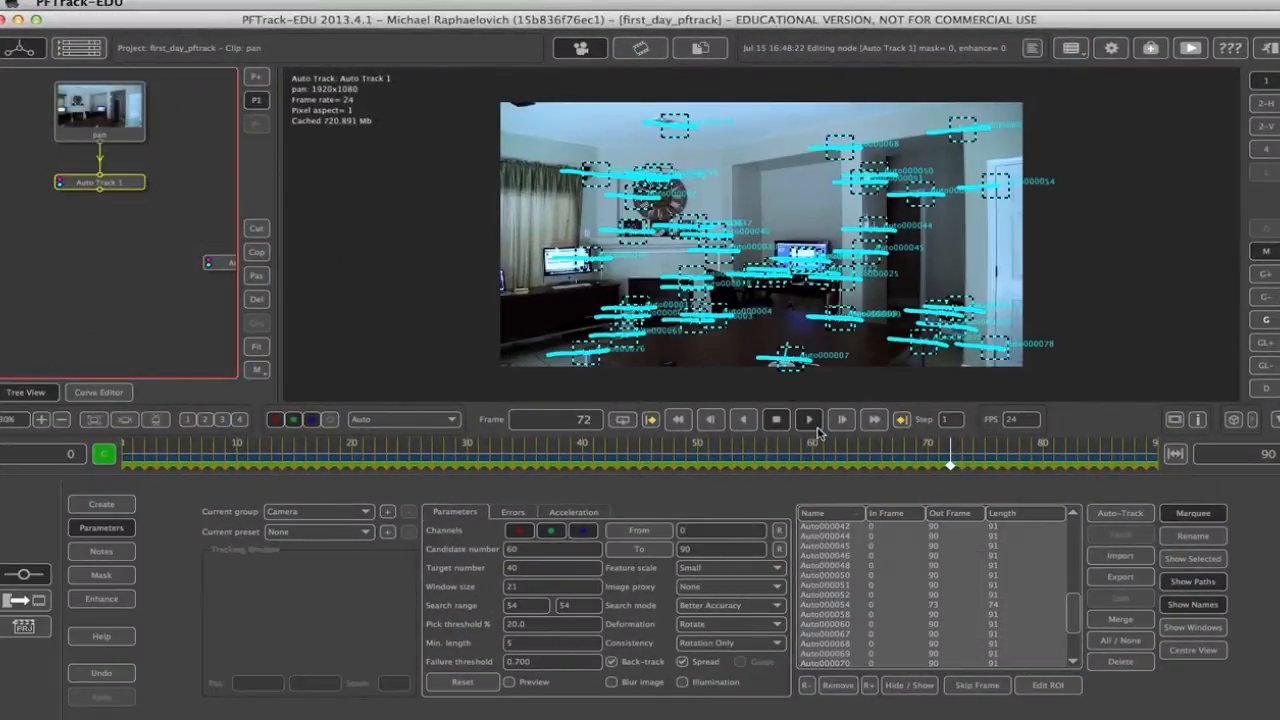
# Show the Auto Track node's tracker error graph via its Errors tab
pyautogui.click(512, 515)
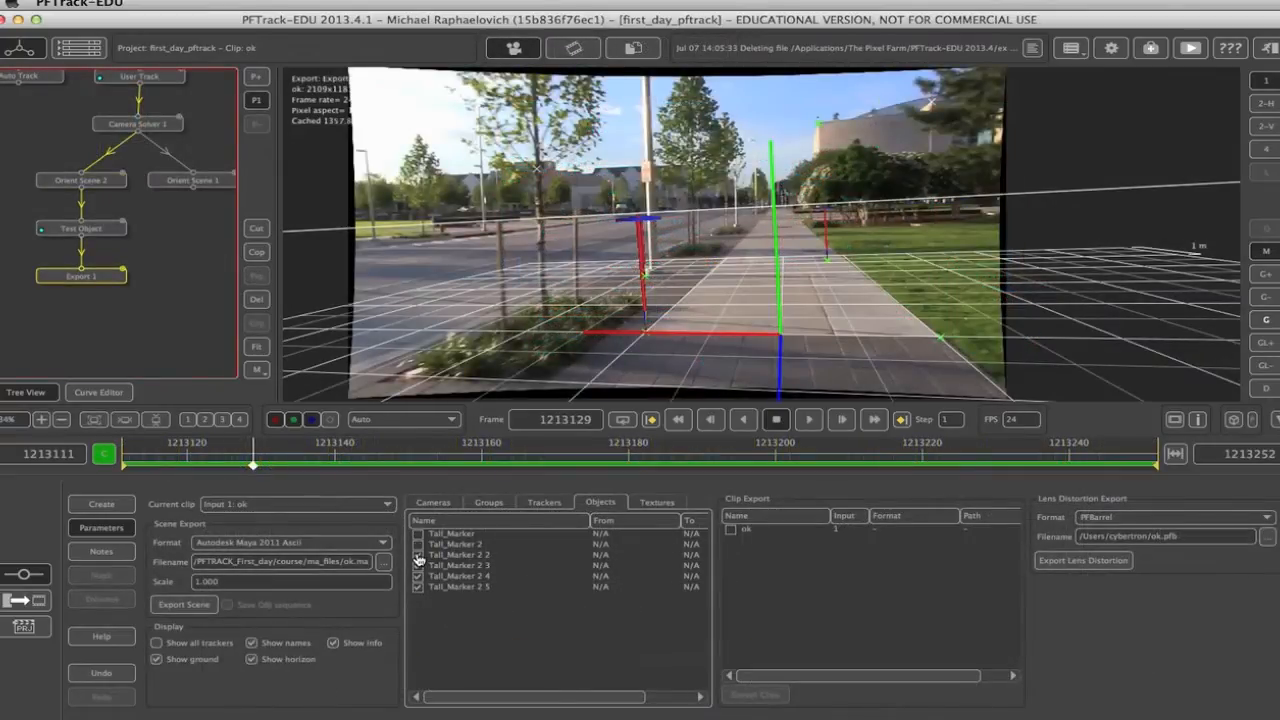
# Untick Tall_Marker 2 3, 2 4 and 2 5 in the Export node's Objects list
pyautogui.click(418, 565)
pyautogui.click(418, 576)
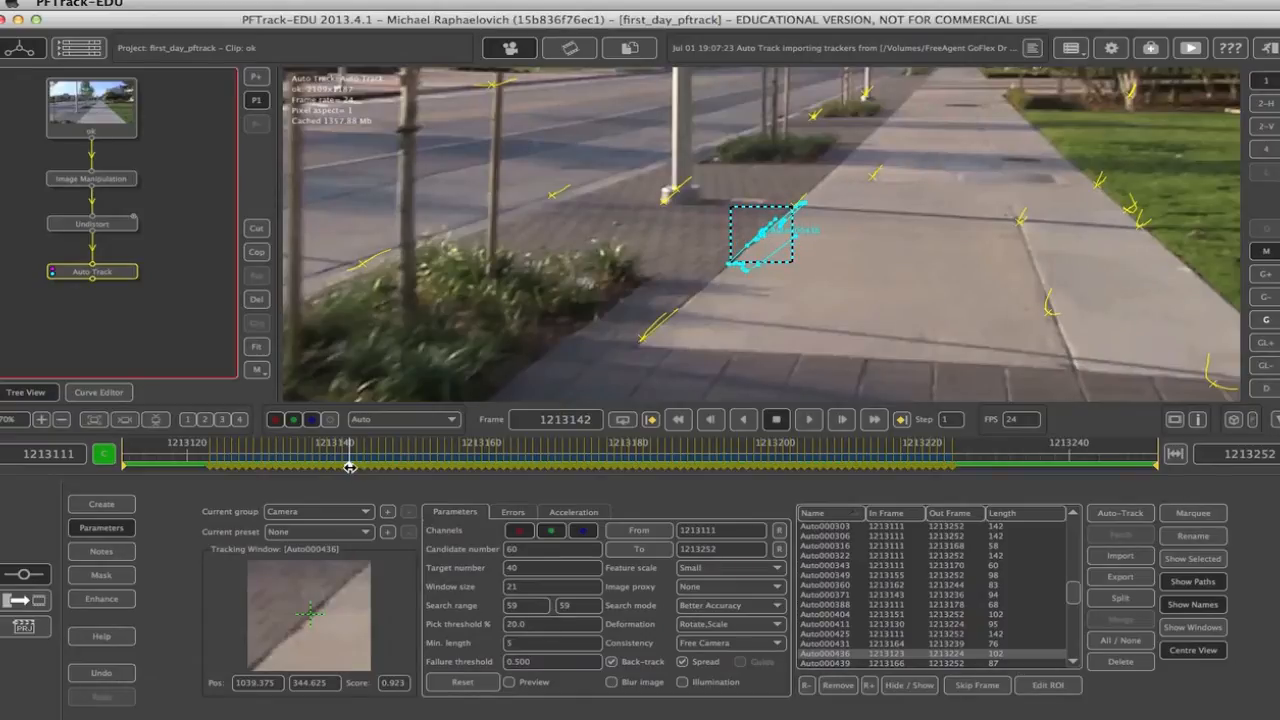
# Scrub the playhead back from frame 1213142 to about 1213128
pyautogui.moveTo(349, 467)
pyautogui.mouseDown()
pyautogui.moveTo(243, 473)
pyautogui.moveTo(428, 473)
pyautogui.mouseUp()
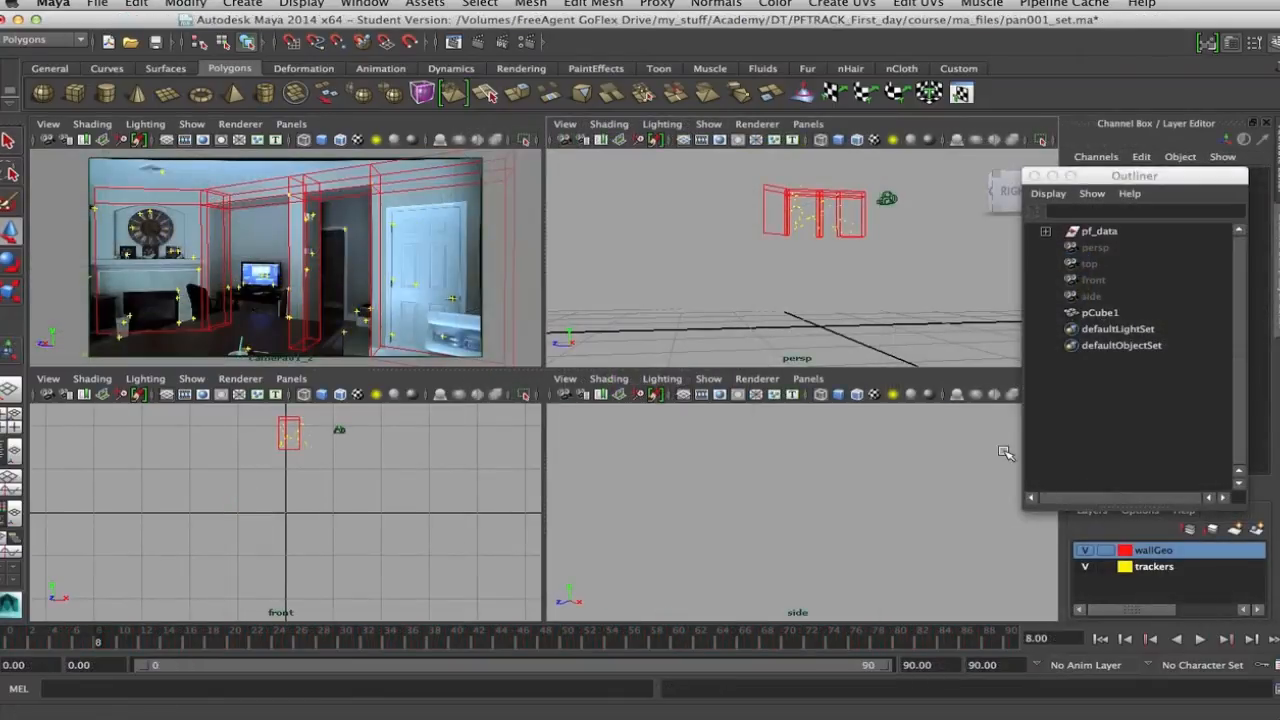
# Select pf_data and pCube1 in the Outliner and move the cube down along Y
pyautogui.click(1097, 232)
pyautogui.keyDown('ctrl'); pyautogui.click(1095, 313); pyautogui.keyUp('ctrl')
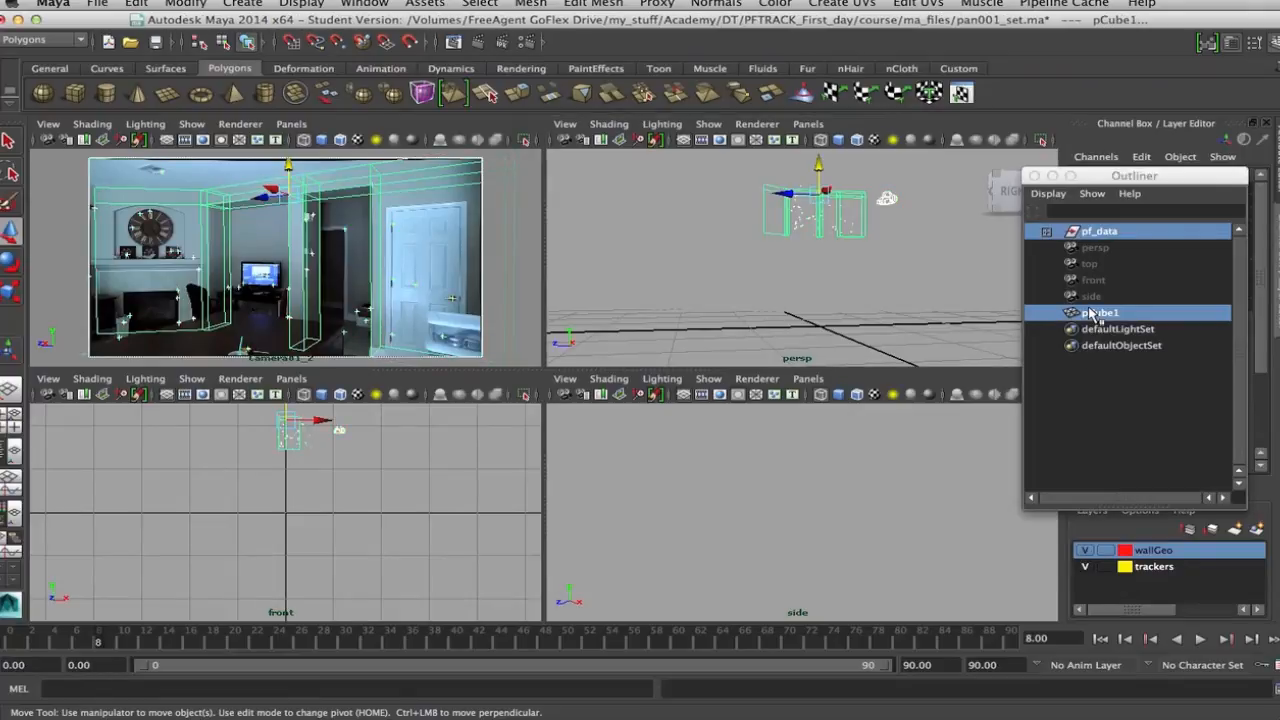
pyautogui.moveTo(818, 172); pyautogui.dragTo(826, 237)
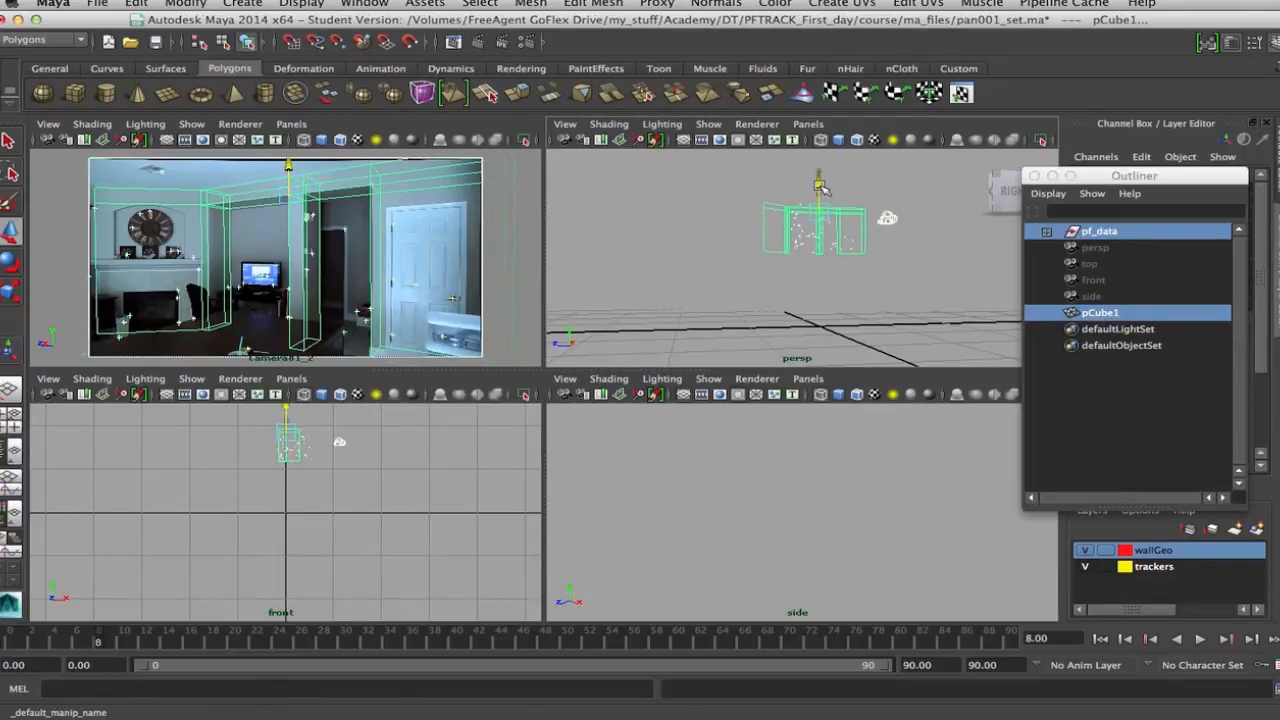